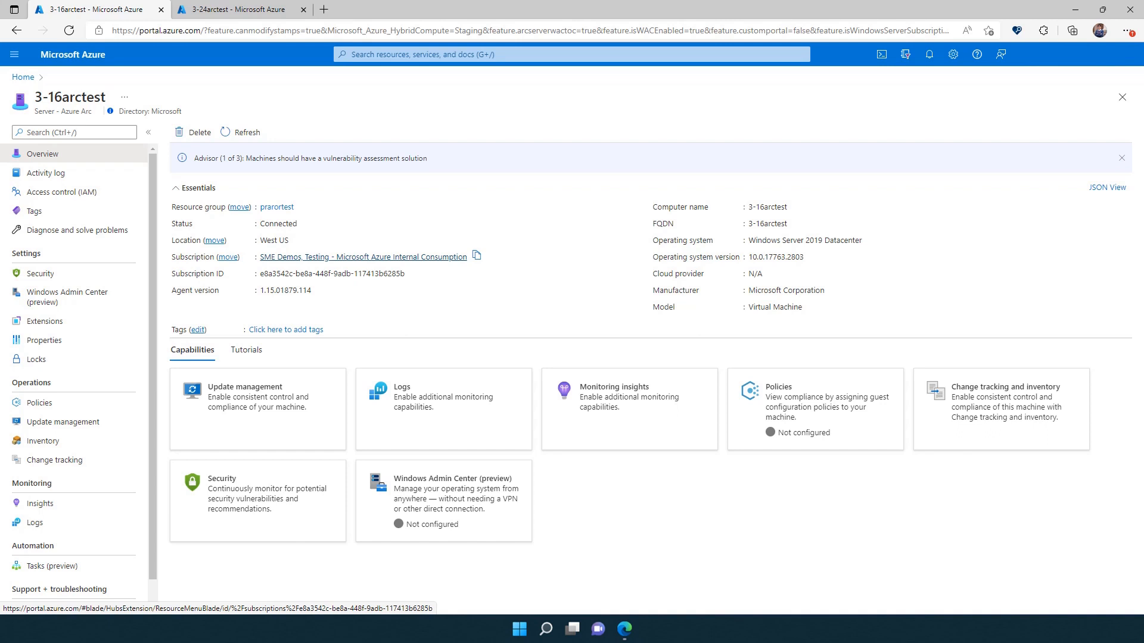
# Open the server's subscription and filter its resource providers by "hybr" to check hybrid provider registration.
pyautogui.click(304, 260)
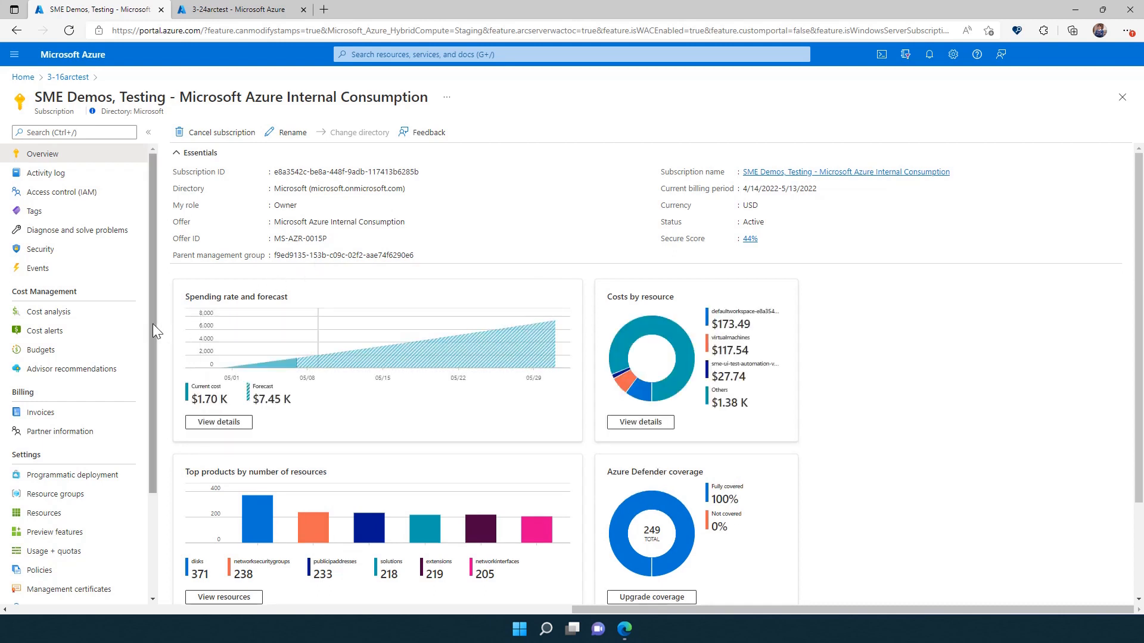
pyautogui.moveTo(152, 324); pyautogui.dragTo(146, 405)
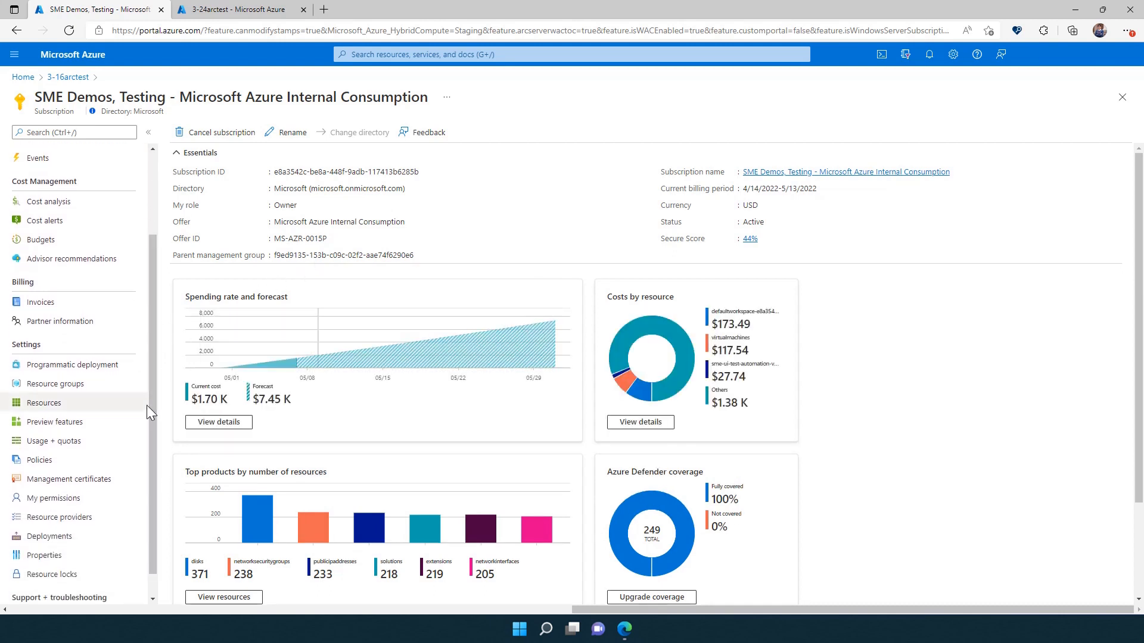
pyautogui.click(75, 520)
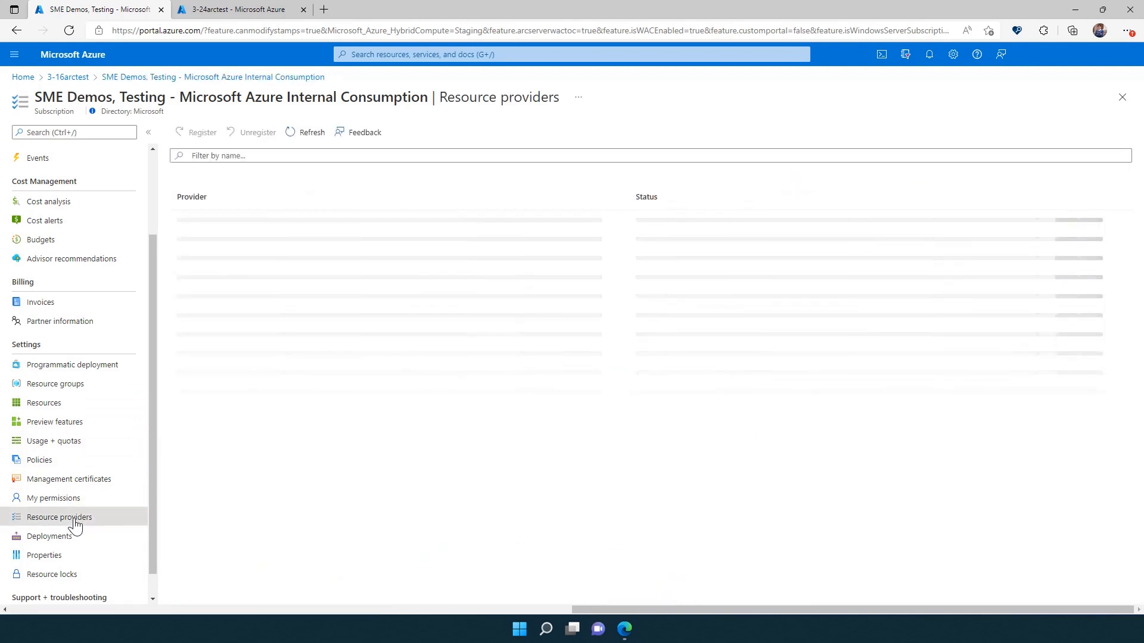
pyautogui.click(345, 155)
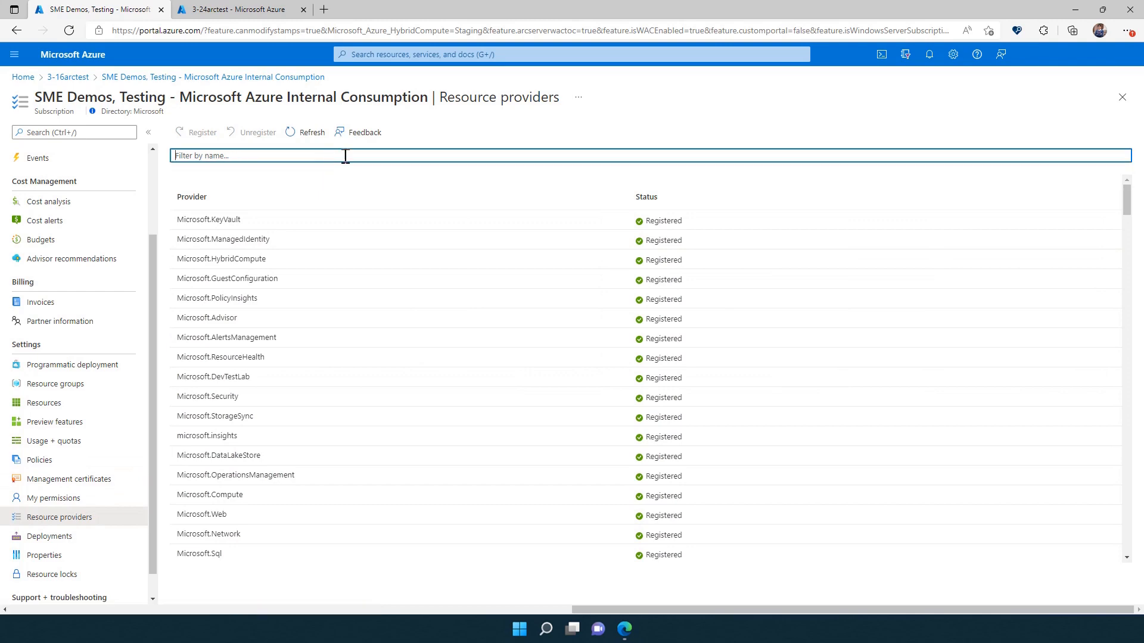
pyautogui.write('hybr')
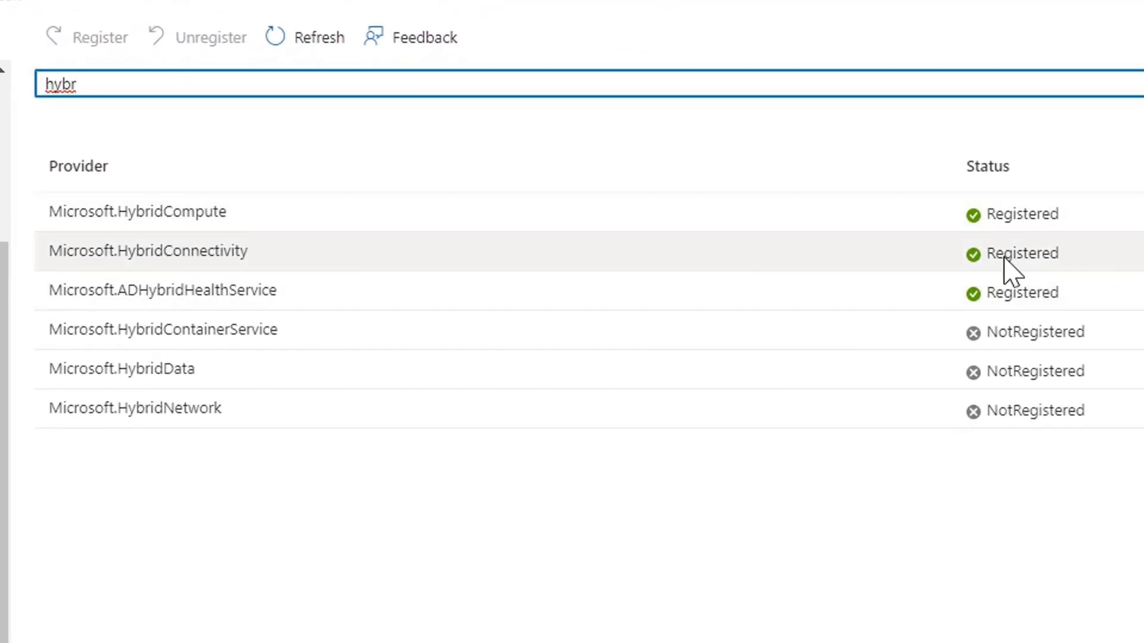
# Return to the 3-16arctest server and set up and install the Windows Admin Center extension.
pyautogui.click(67, 80)
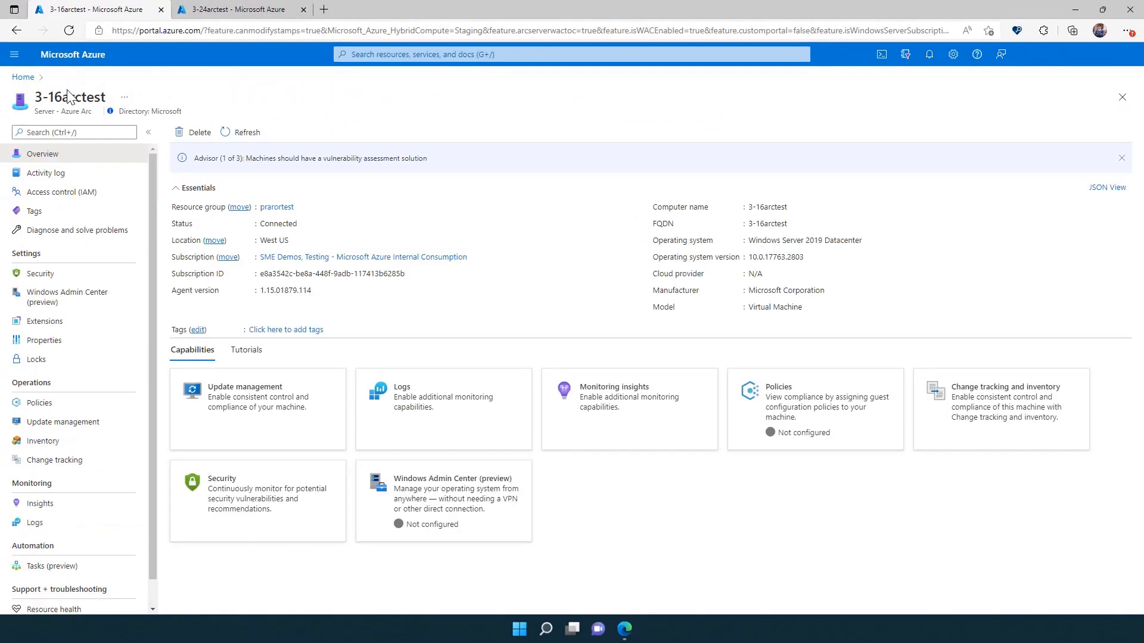
pyautogui.click(75, 299)
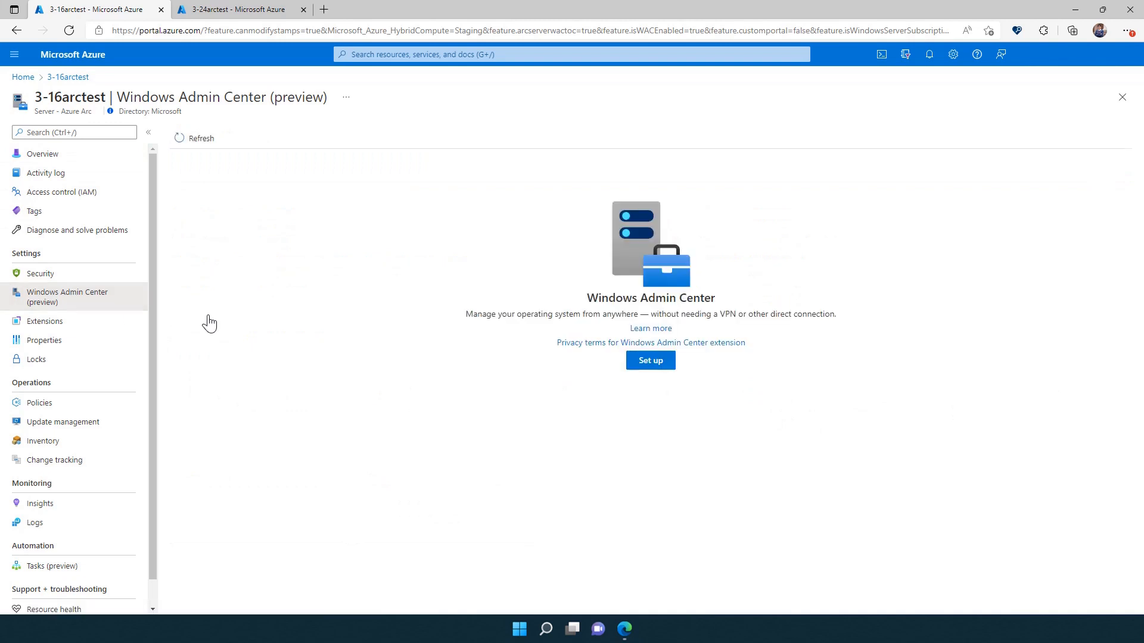
pyautogui.click(656, 362)
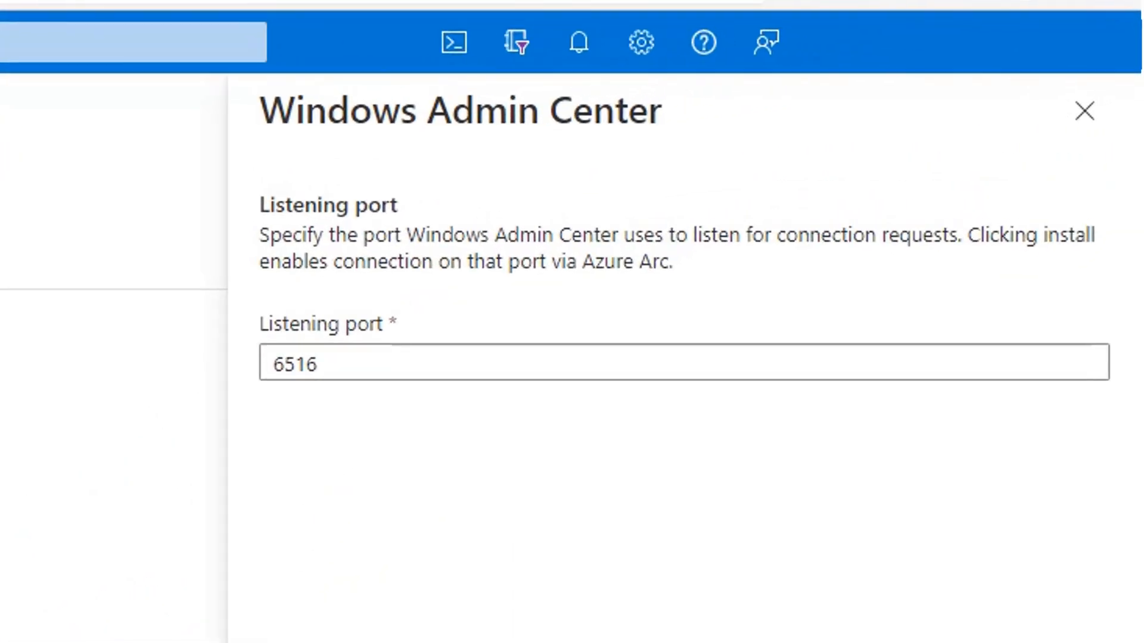
pyautogui.click(536, 545)
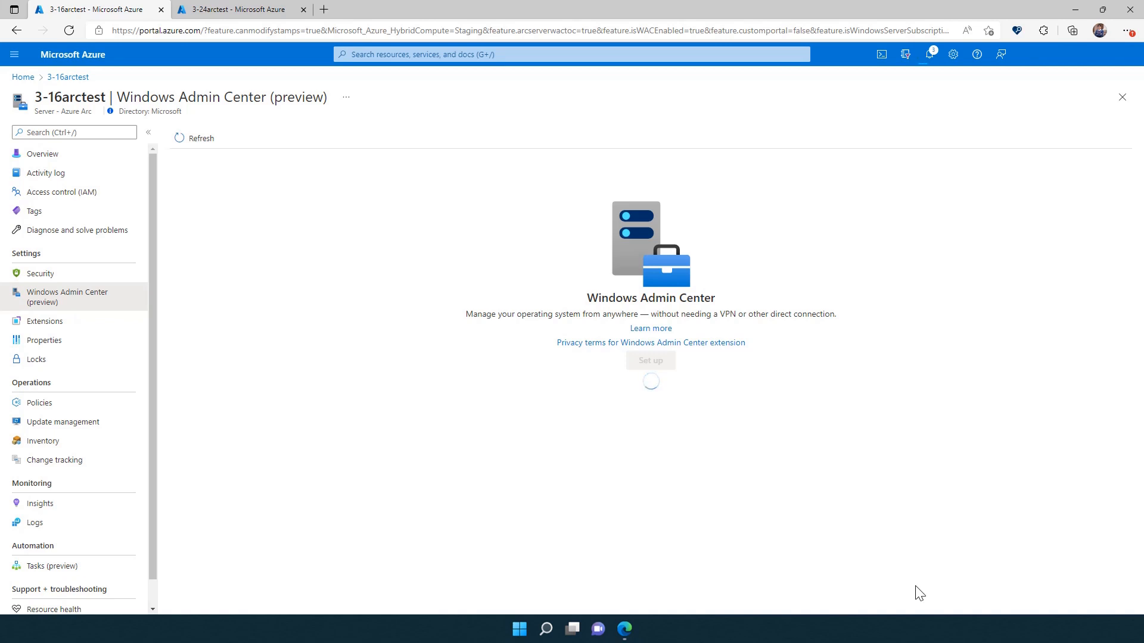
# Start a new role assignment on the server's access control and pick the Windows Admin Center Administrator Login role.
pyautogui.click(104, 202)
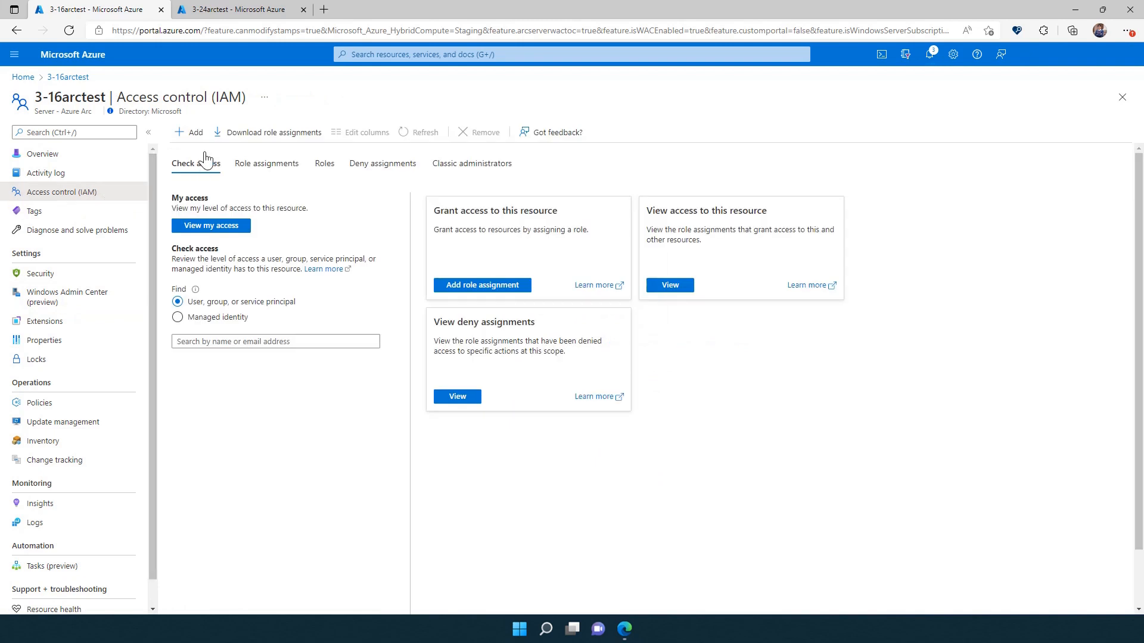
pyautogui.click(196, 132)
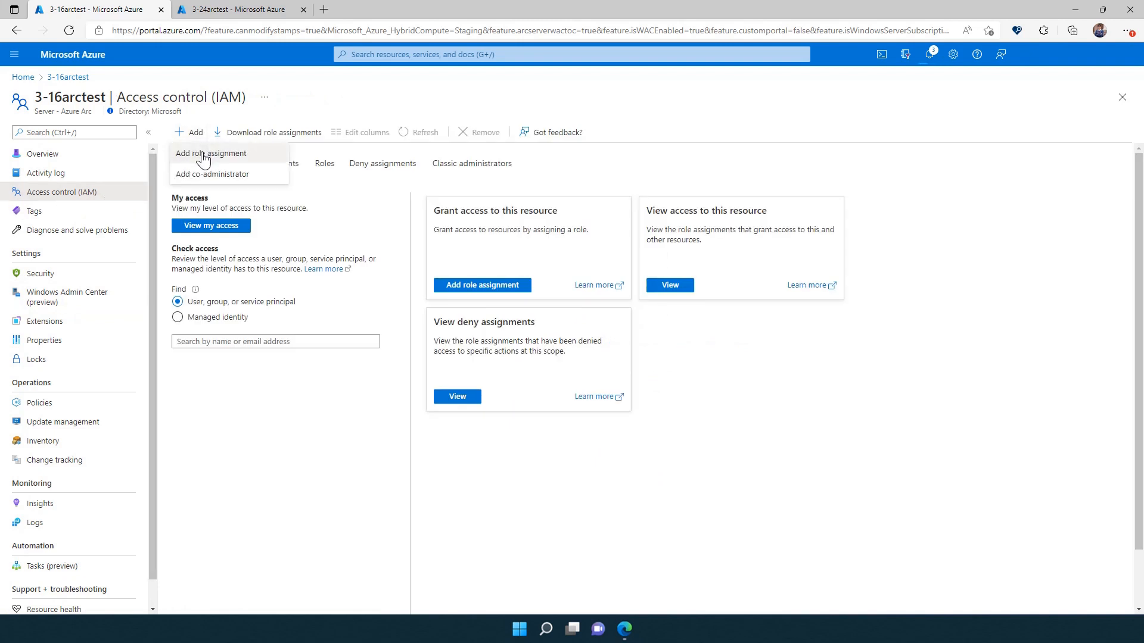
pyautogui.click(203, 156)
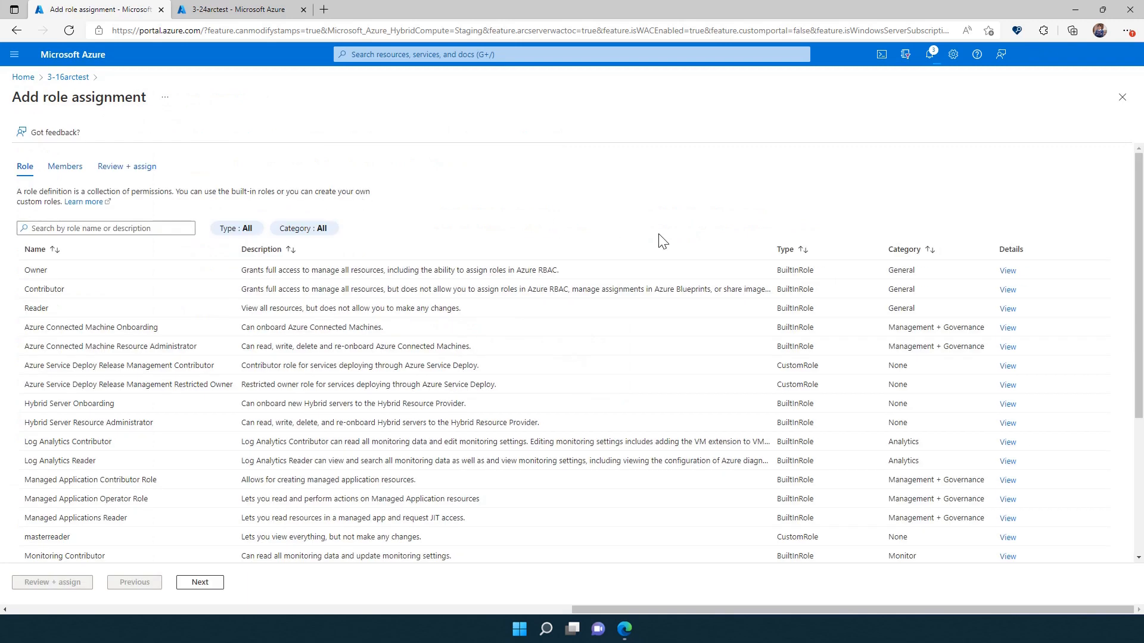
pyautogui.moveTo(1136, 255); pyautogui.dragTo(1132, 398)
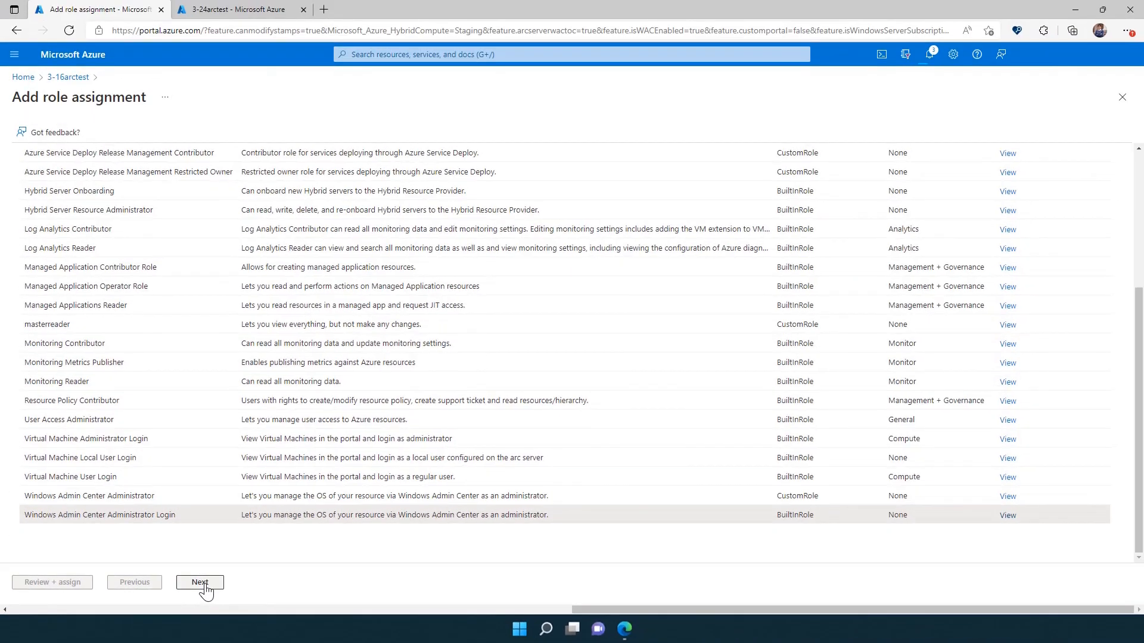
pyautogui.click(399, 565)
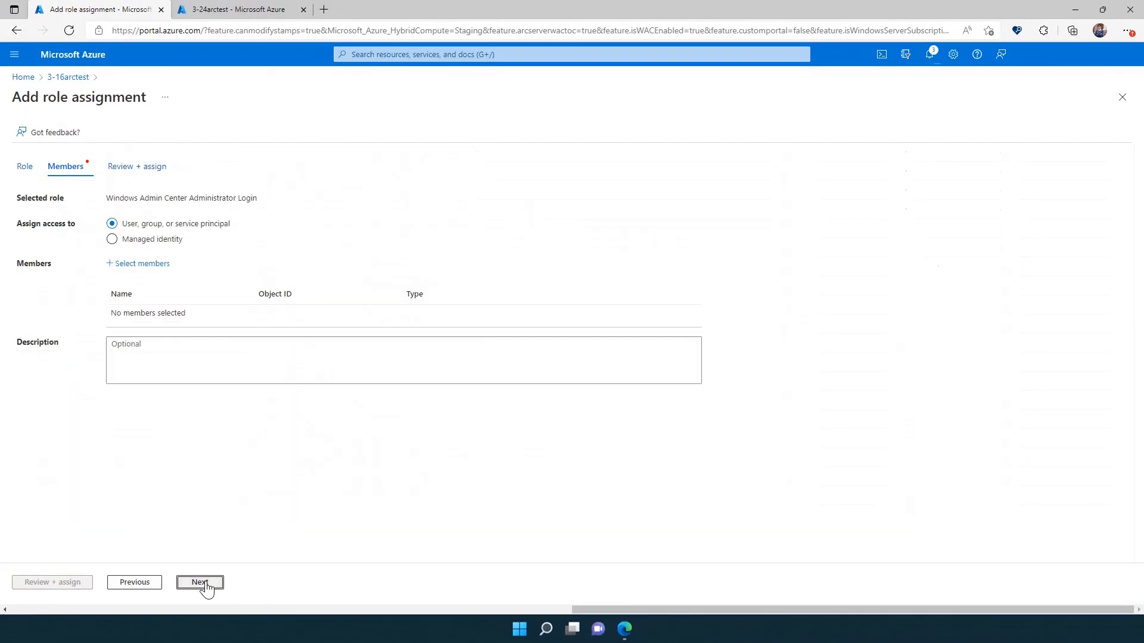
# Search for the user by e-mail, select them as member, and review and assign the role.
pyautogui.click(142, 266)
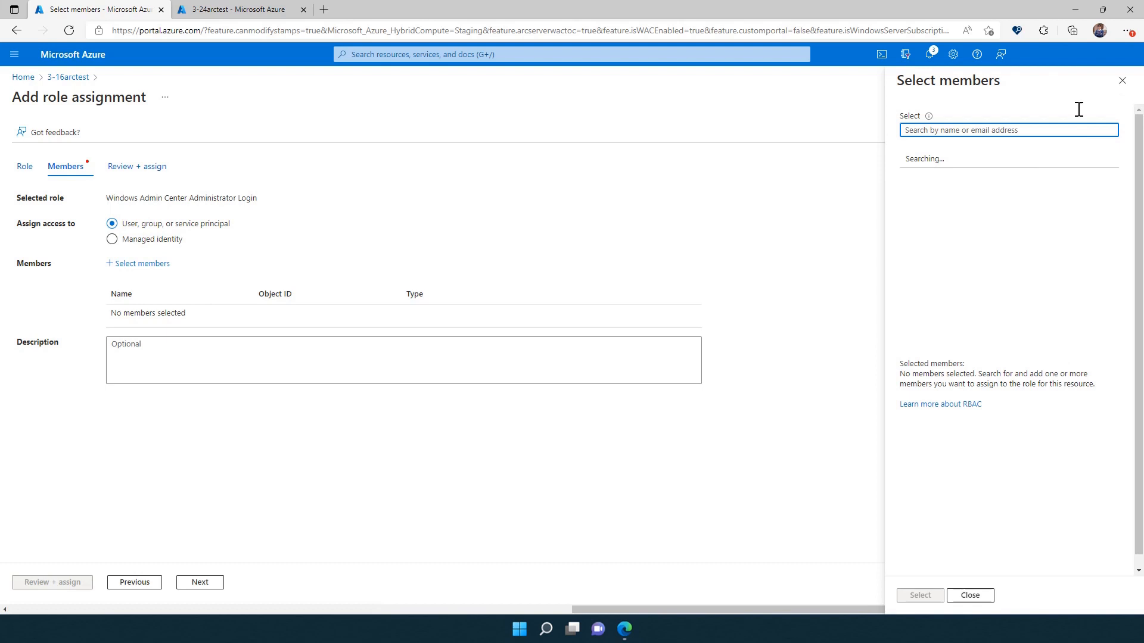
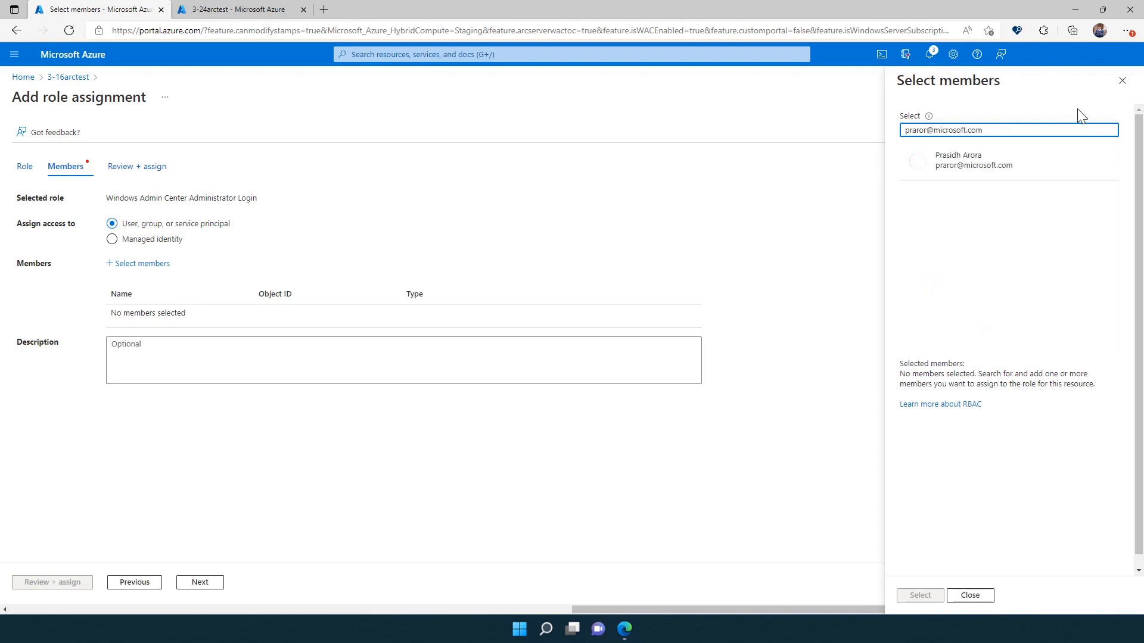
pyautogui.click(979, 167)
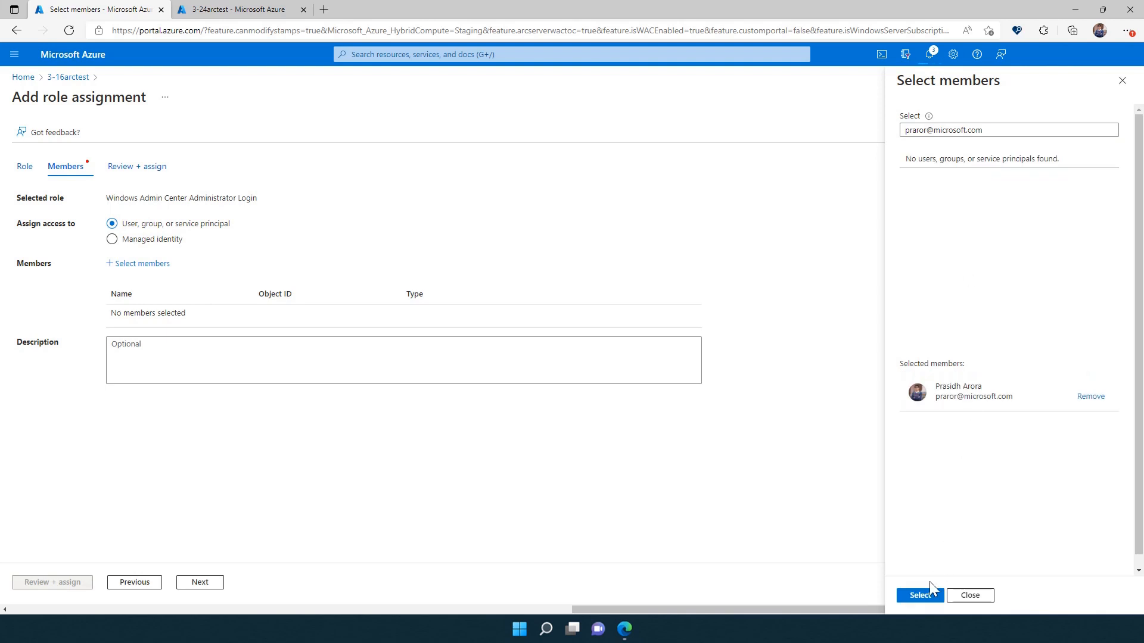
pyautogui.click(921, 596)
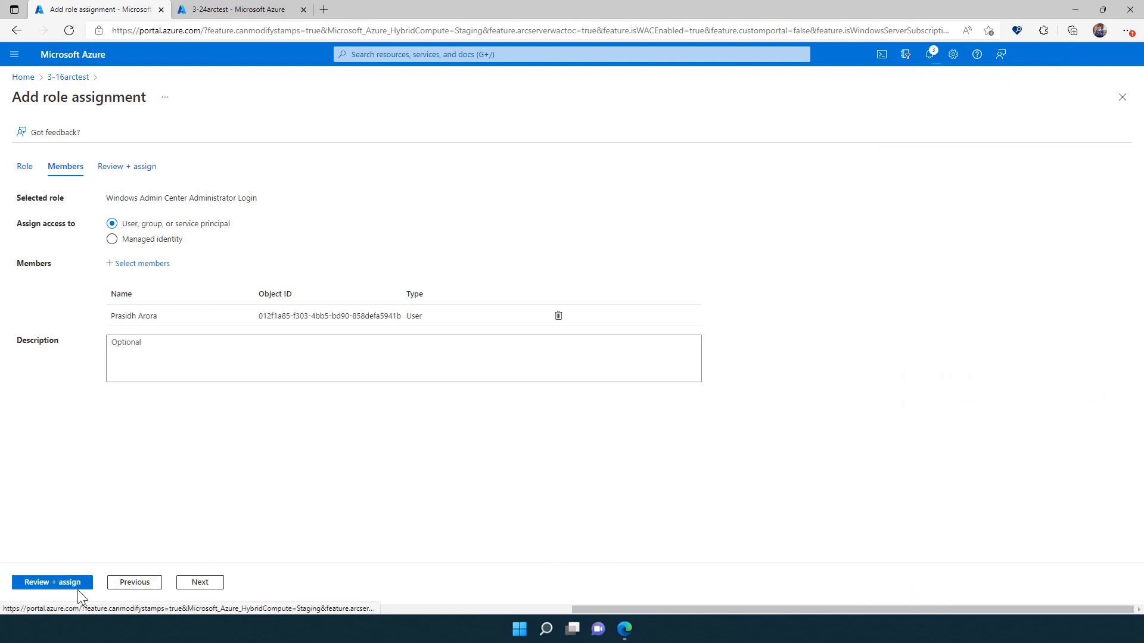
pyautogui.click(58, 582)
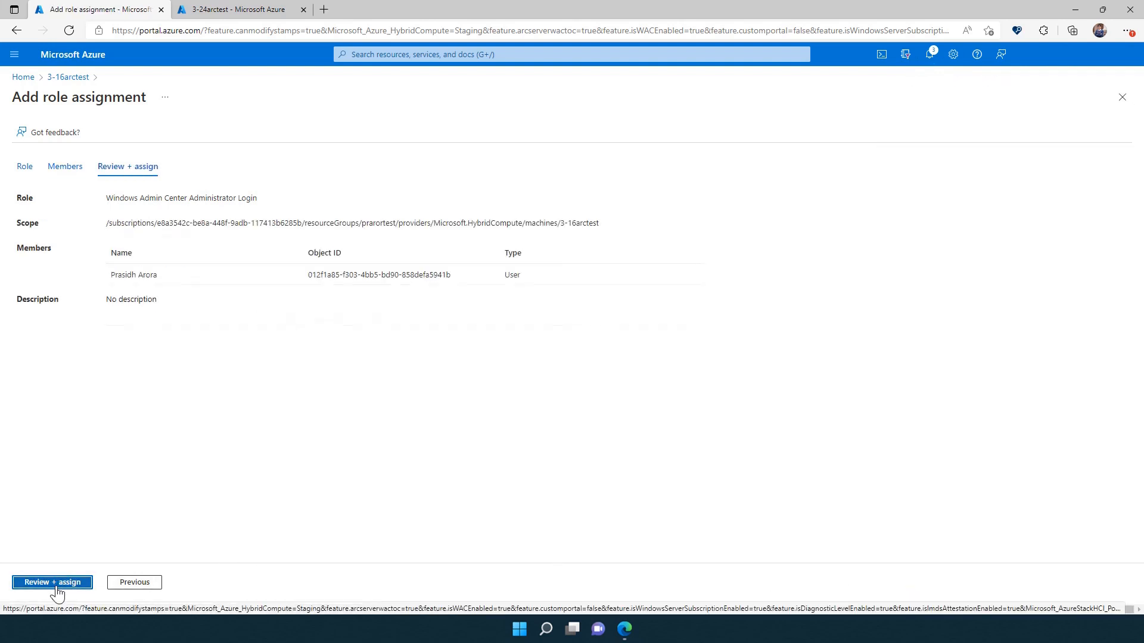
pyautogui.click(57, 584)
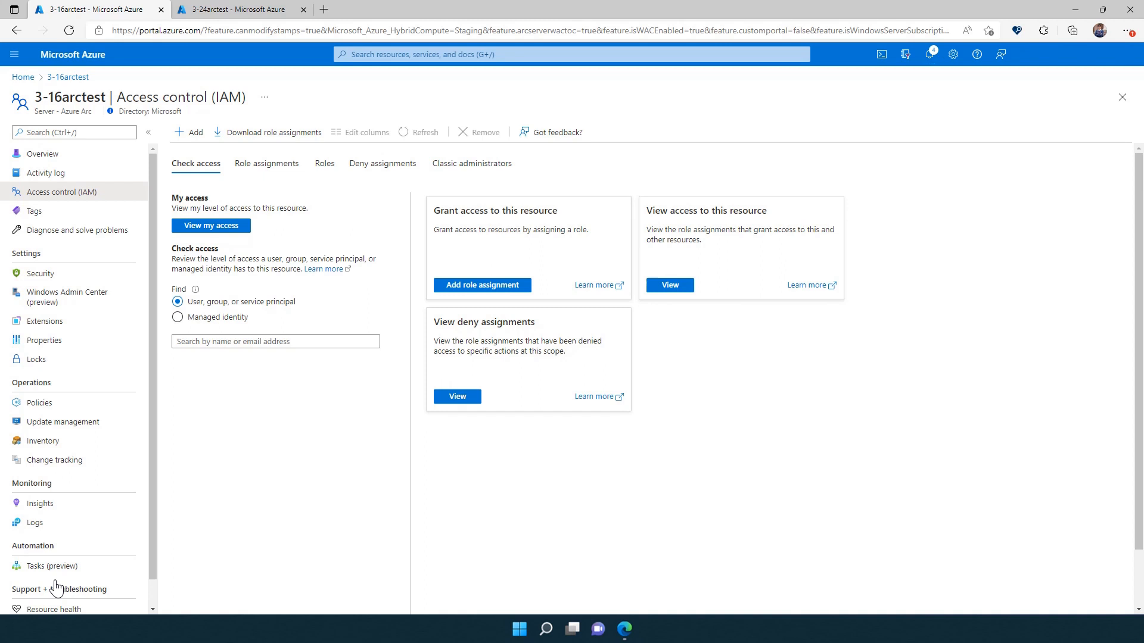
# Open Windows Admin Center for 3-24arctest and sign in with the machine's admin username and password.
pyautogui.hotkey('ctrl', 'Tab')
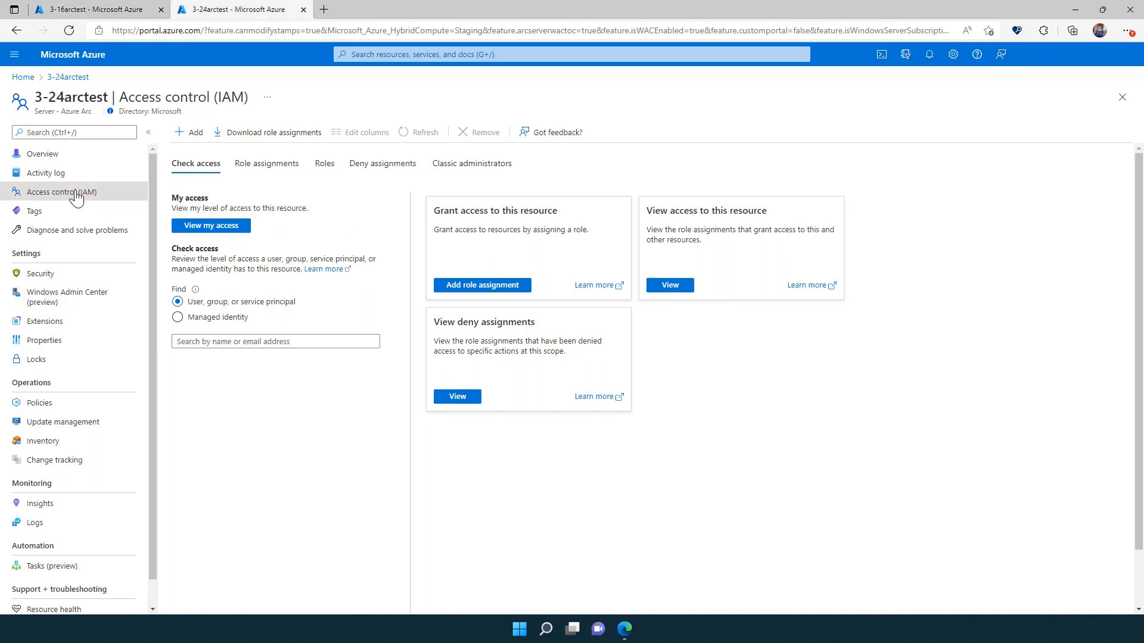
pyautogui.click(64, 304)
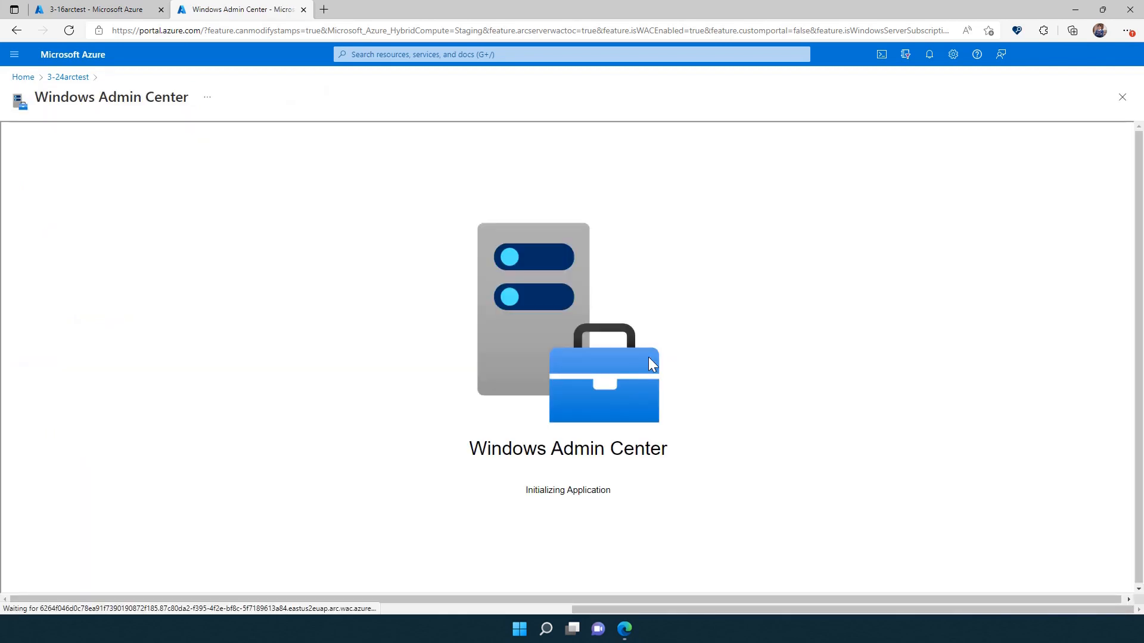
pyautogui.click(598, 362)
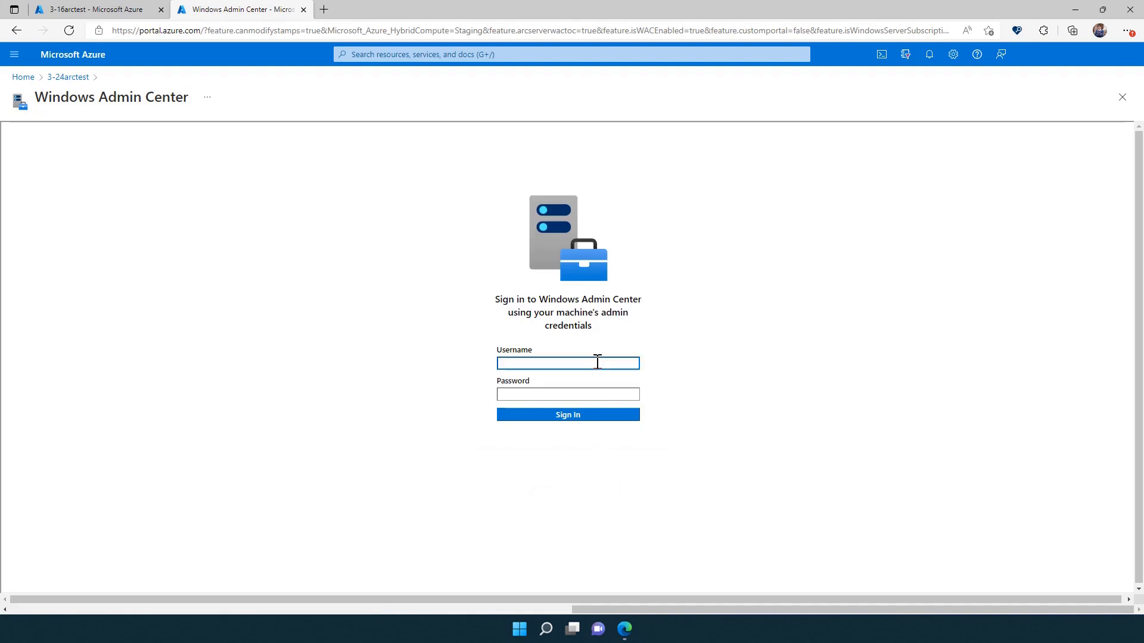
pyautogui.write('wacadmin')
pyautogui.press('Tab')
pyautogui.write('•••••')
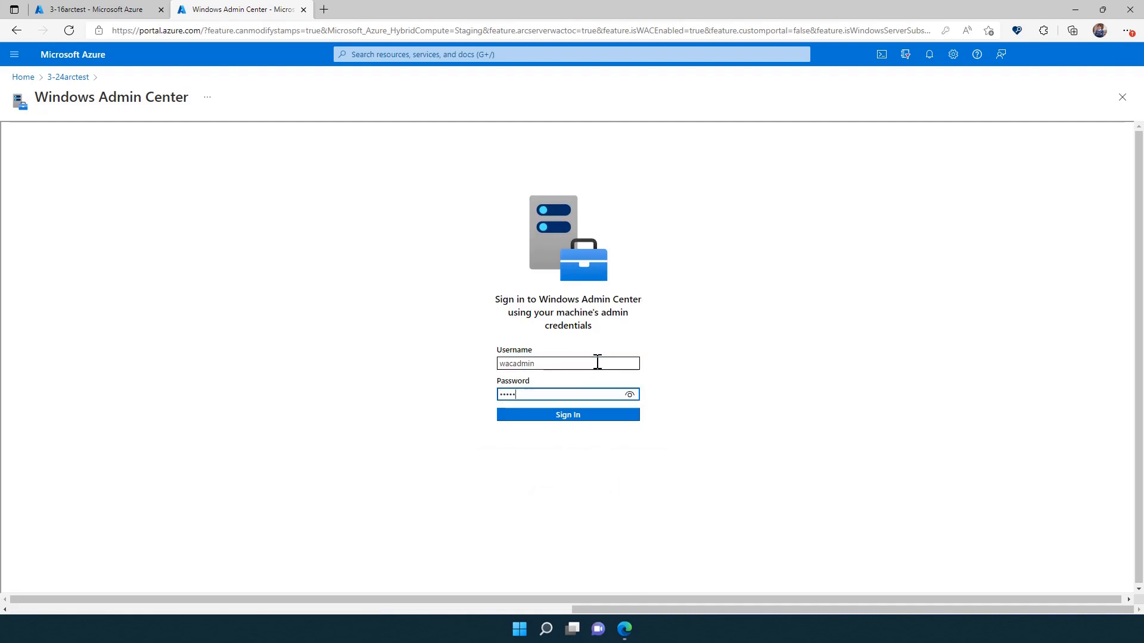
pyautogui.write('•••••••••••')
pyautogui.press('Return')
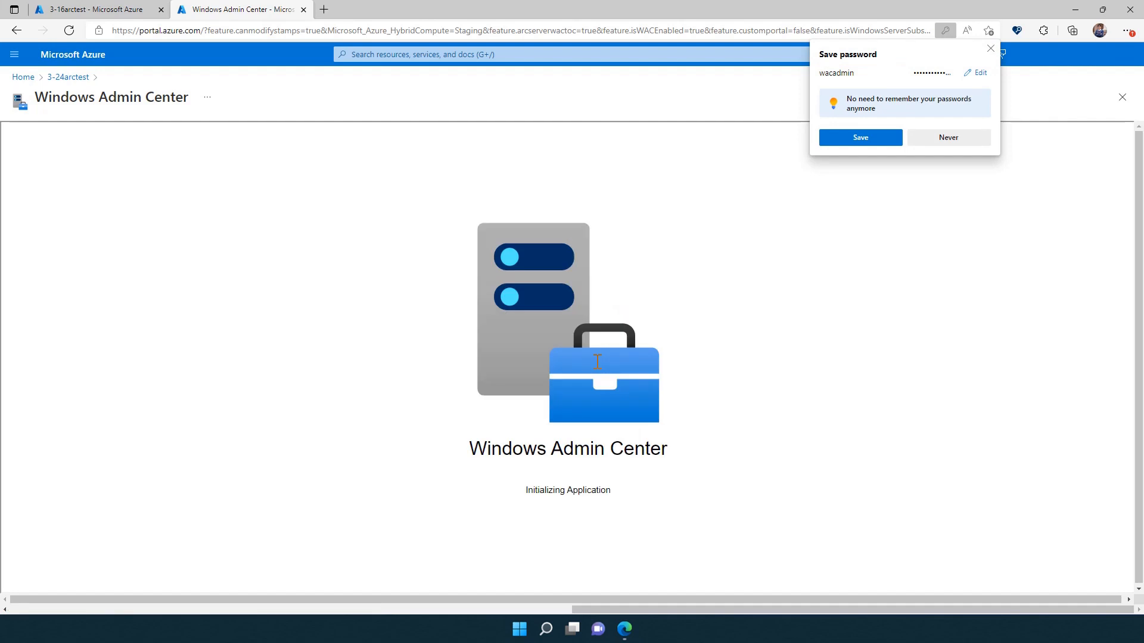
pyautogui.click(990, 49)
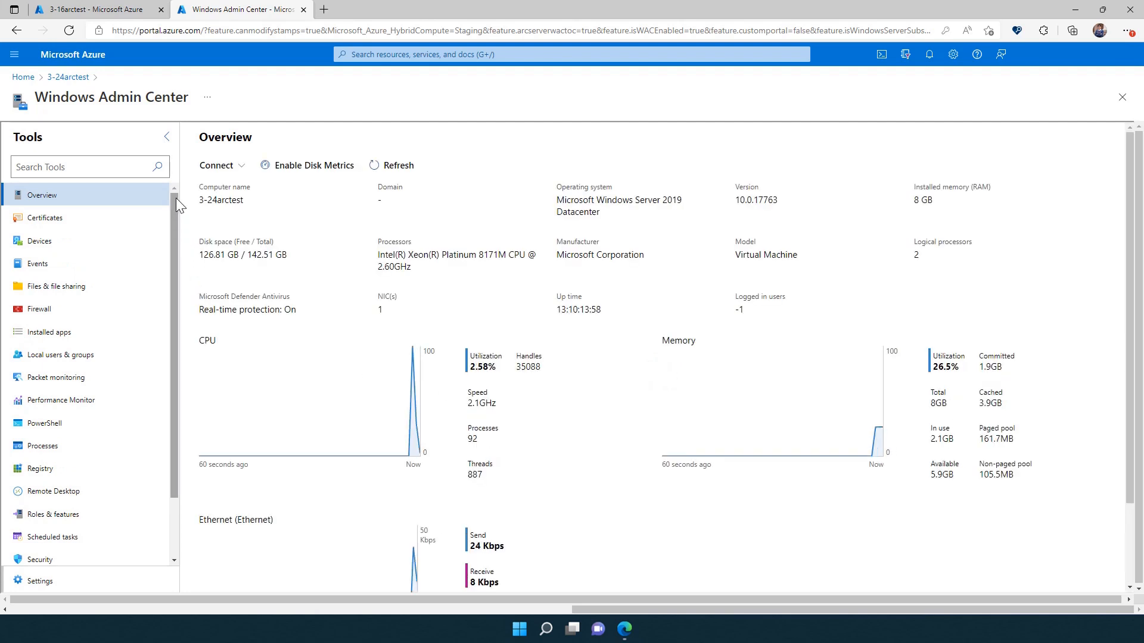
# Open a Remote Desktop session to the server from the Windows Admin Center tools.
pyautogui.click(45, 218)
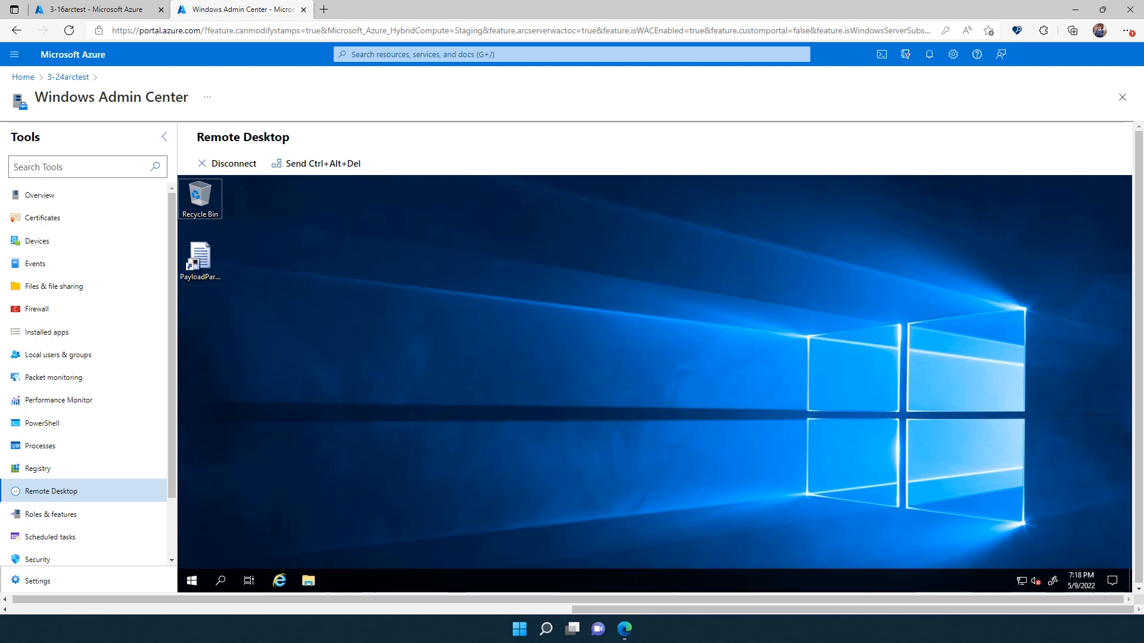
# Close Windows Admin Center and connect to it again from the server's Windows Admin Center page.
pyautogui.click(1122, 98)
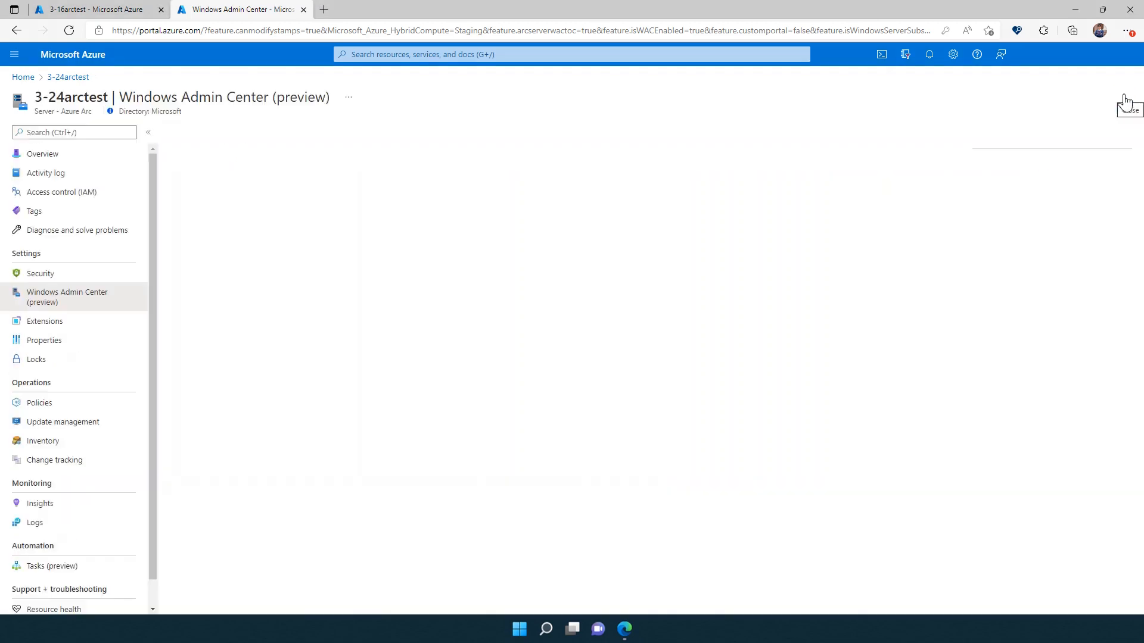
pyautogui.click(657, 365)
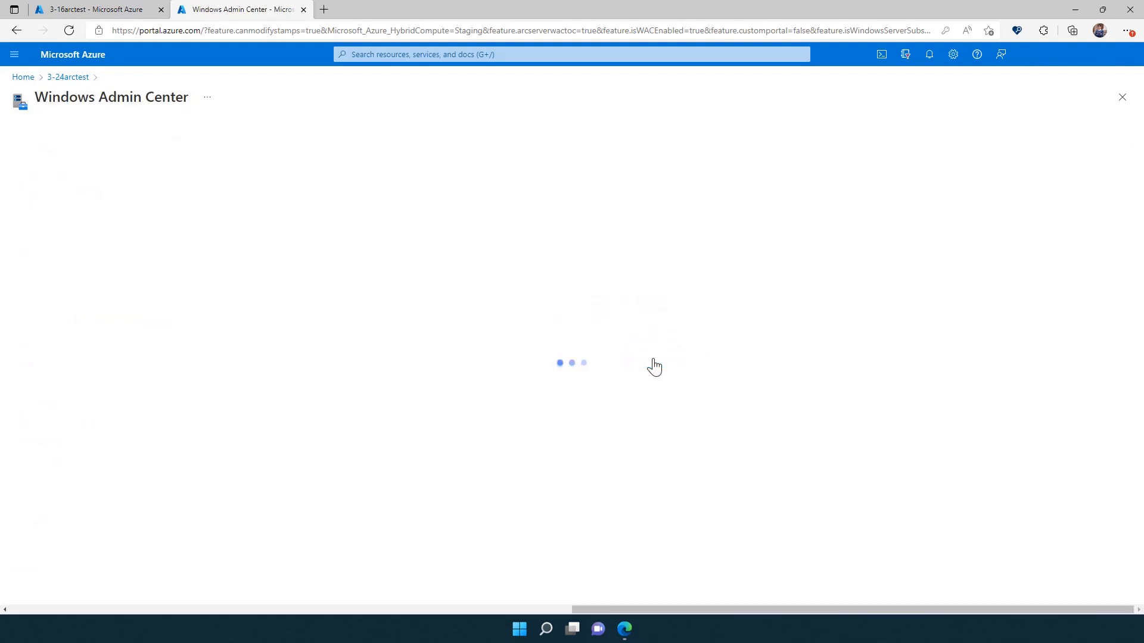